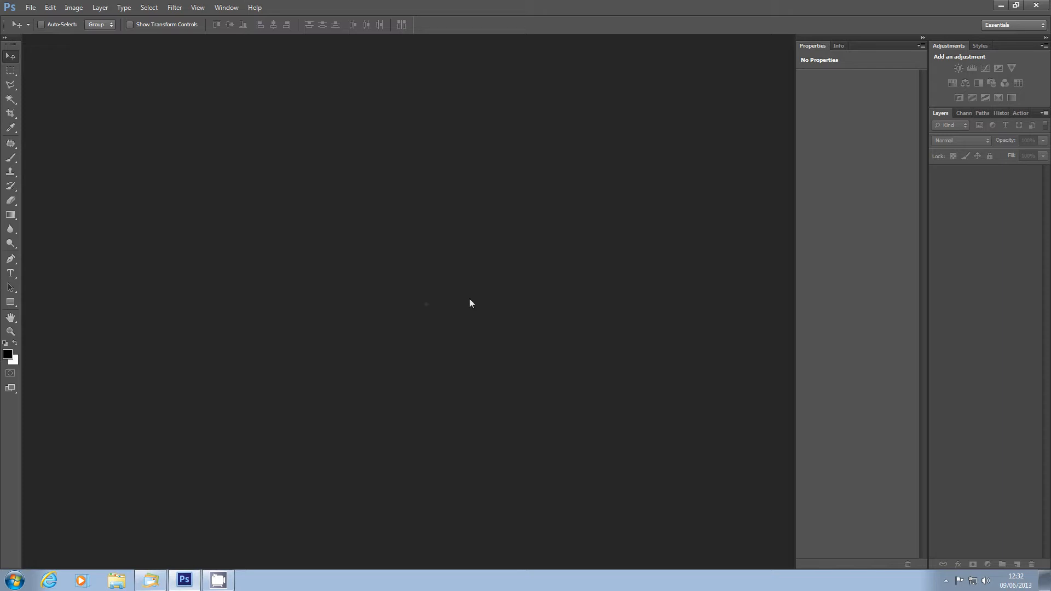
# Step: Open the sleeping fox photo DSCF0011 from the Nov2012 folder
pyautogui.click(31, 8)
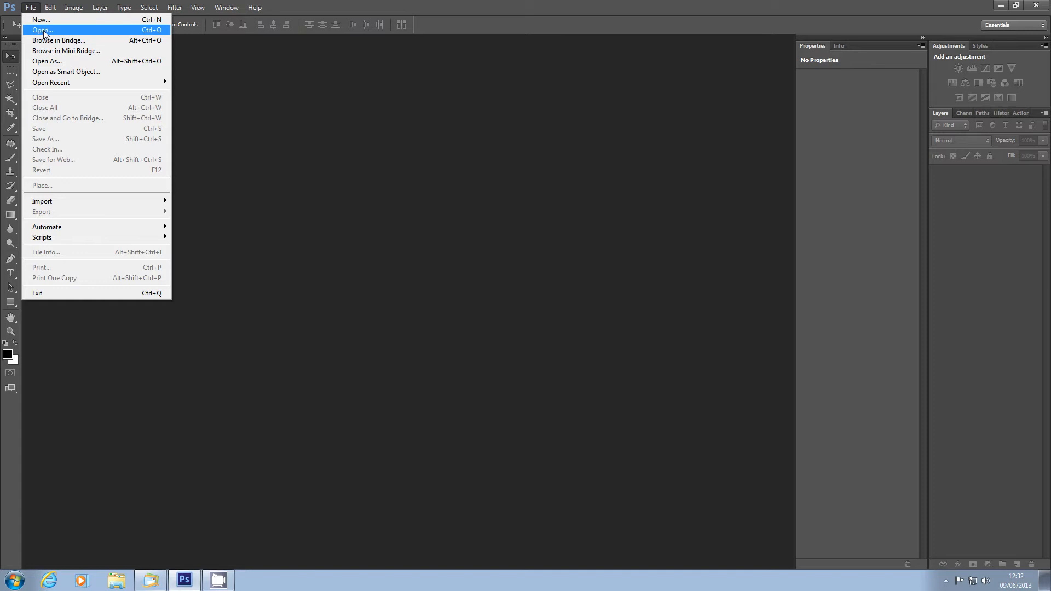
pyautogui.click(44, 31)
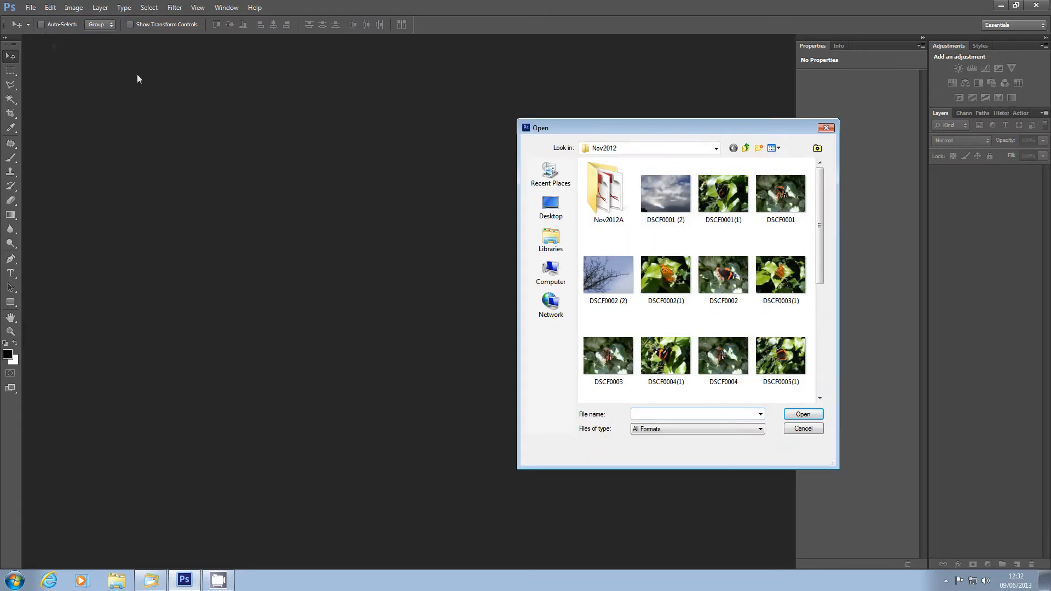
pyautogui.moveTo(664, 127); pyautogui.dragTo(633, 124)
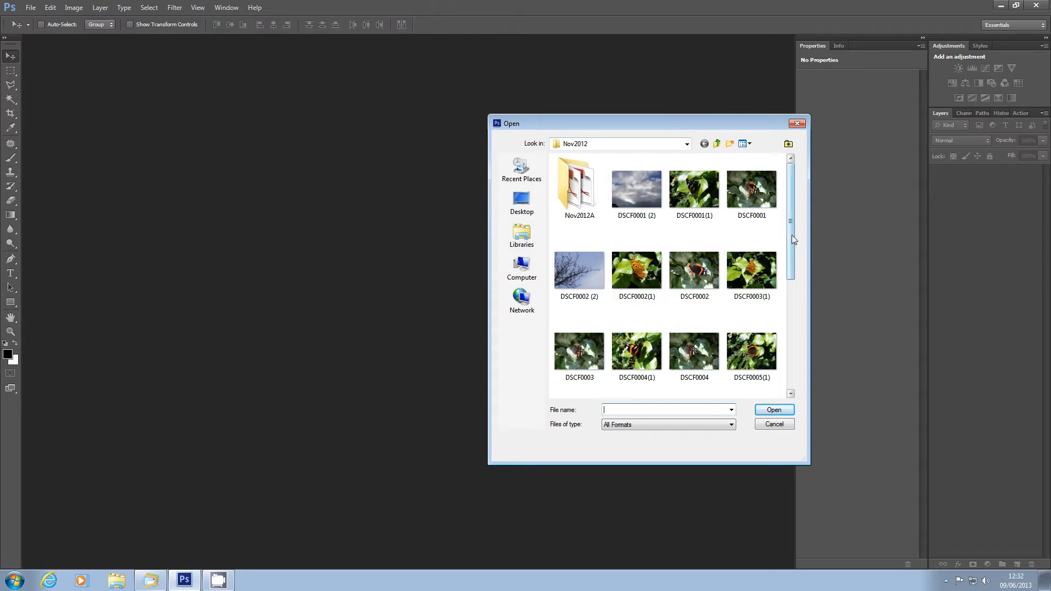
pyautogui.moveTo(794, 239); pyautogui.dragTo(797, 356)
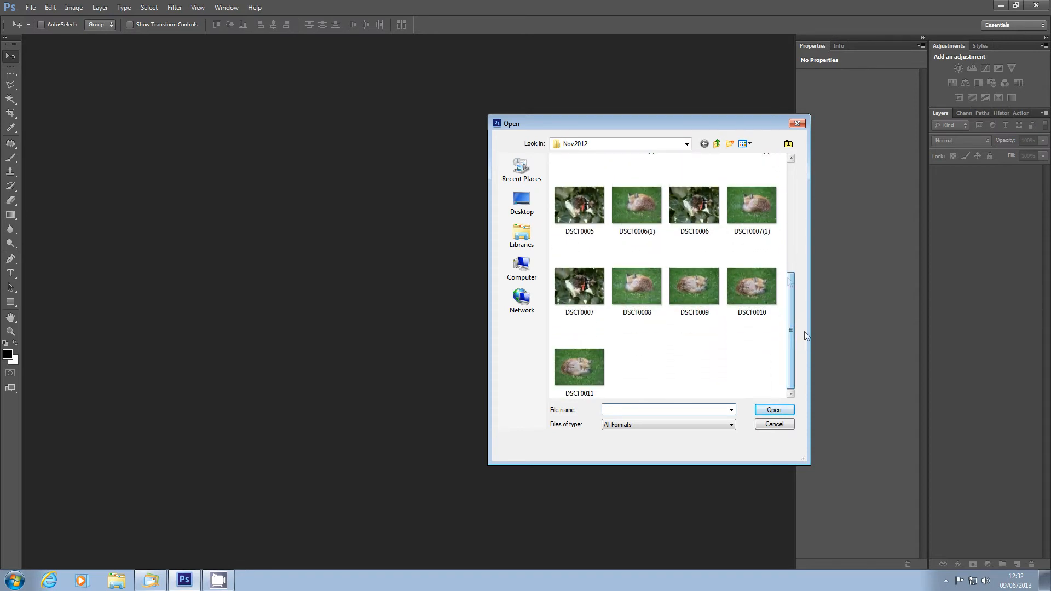
pyautogui.click(573, 369)
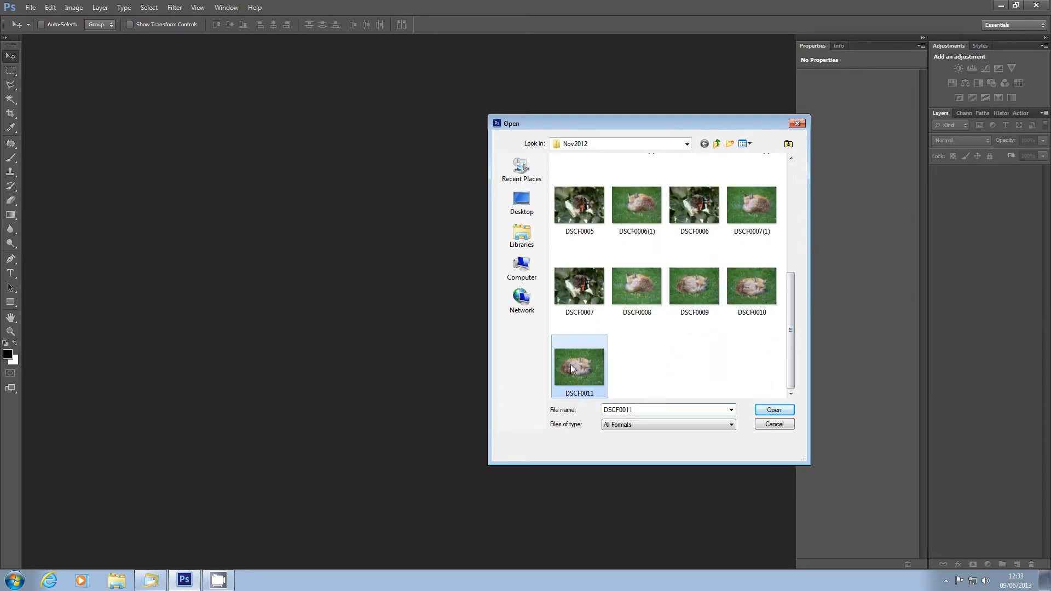
pyautogui.click(773, 412)
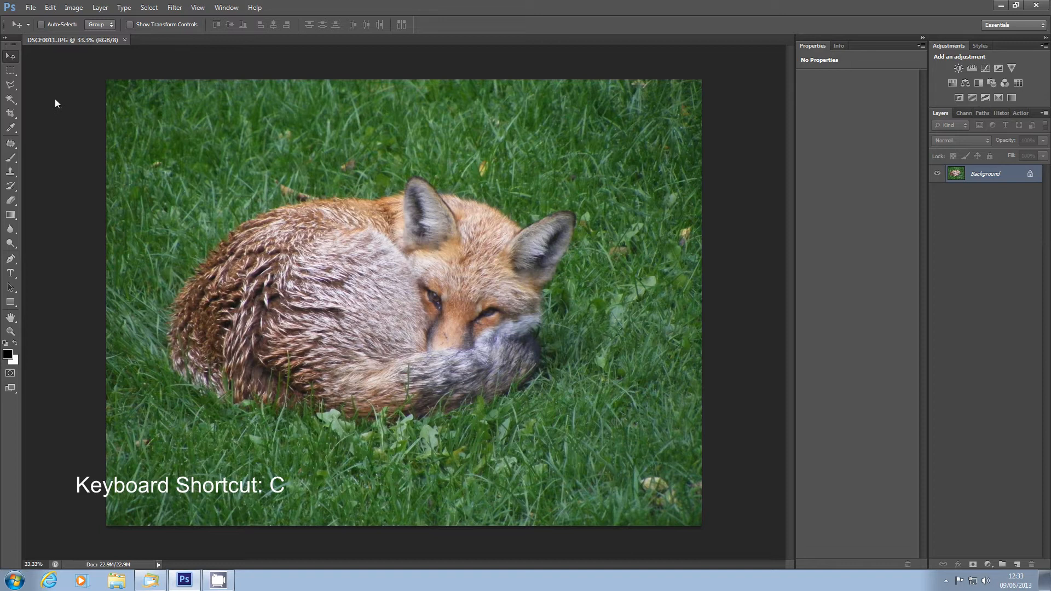
# Step: Crop the photo at 10 x 8 in, framing the whole curled-up fox with a narrow margin of grass around it
pyautogui.press('c')
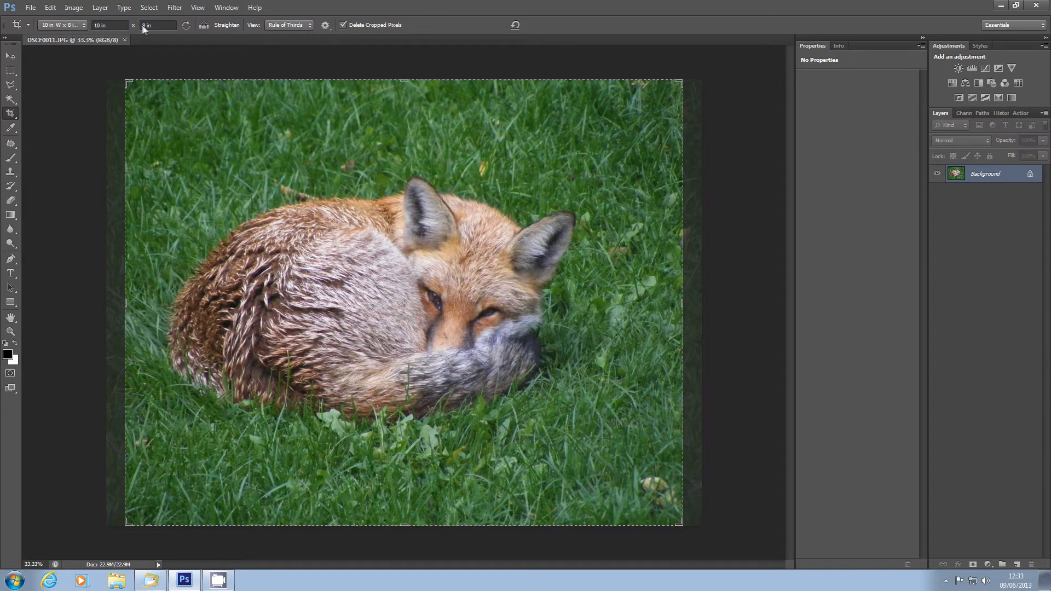
pyautogui.click(28, 25)
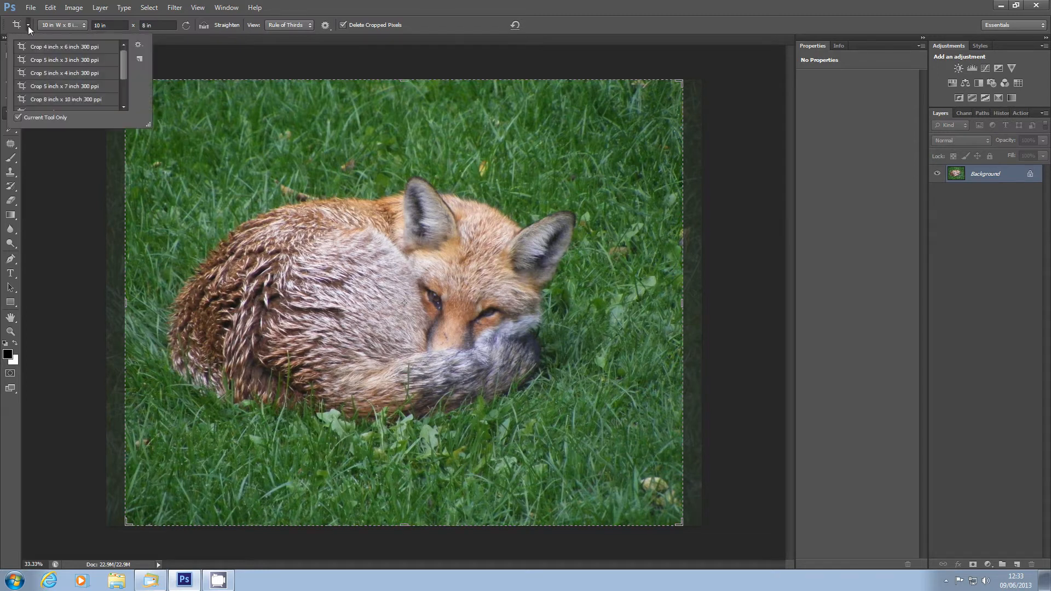
pyautogui.click(64, 159)
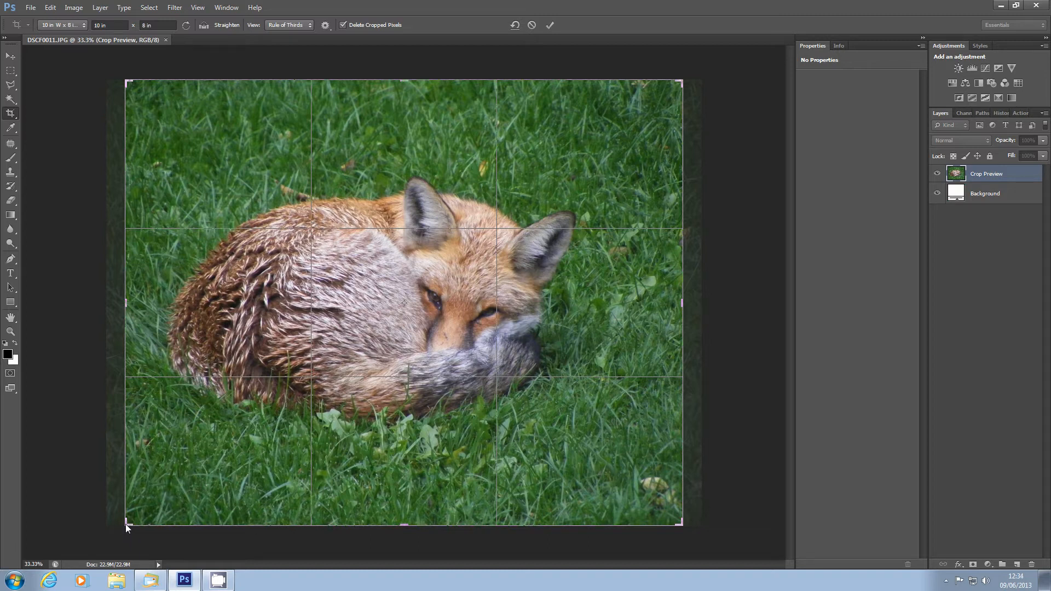
pyautogui.moveTo(125, 525); pyautogui.dragTo(203, 446)
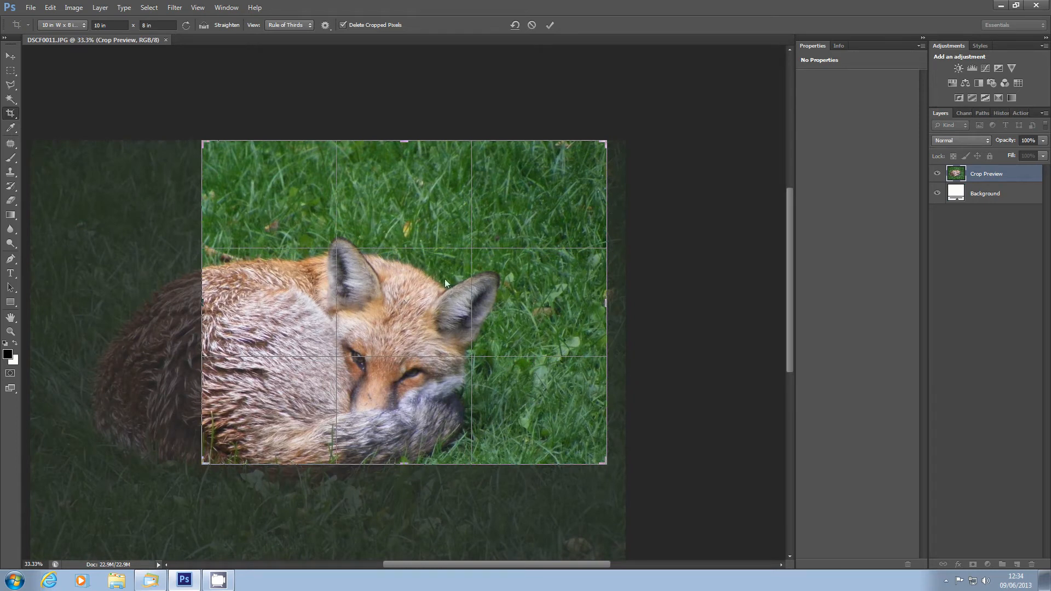
pyautogui.moveTo(443, 279); pyautogui.dragTo(541, 216)
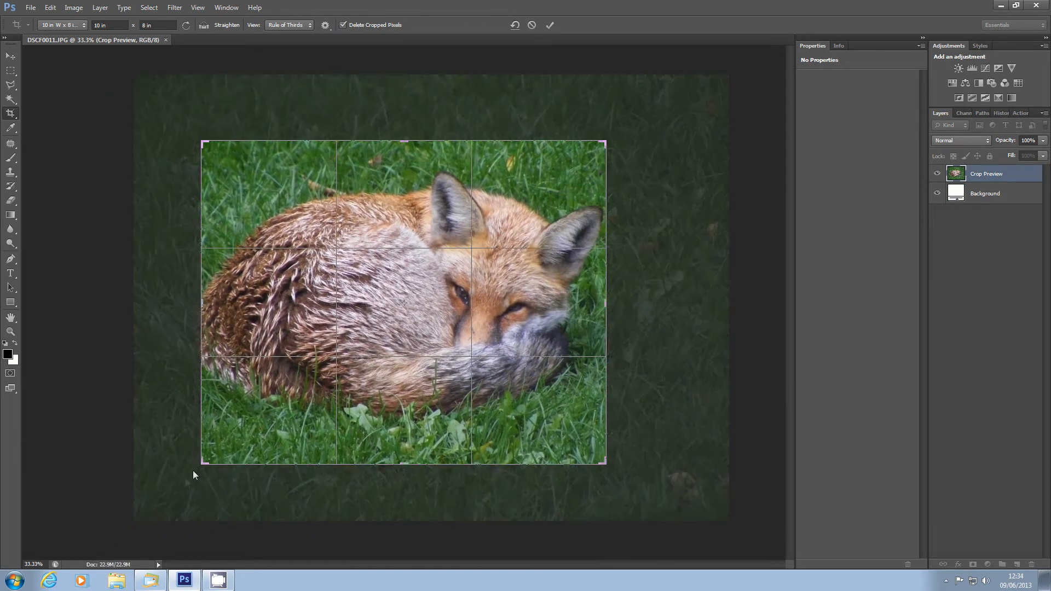
pyautogui.moveTo(201, 462); pyautogui.dragTo(190, 472)
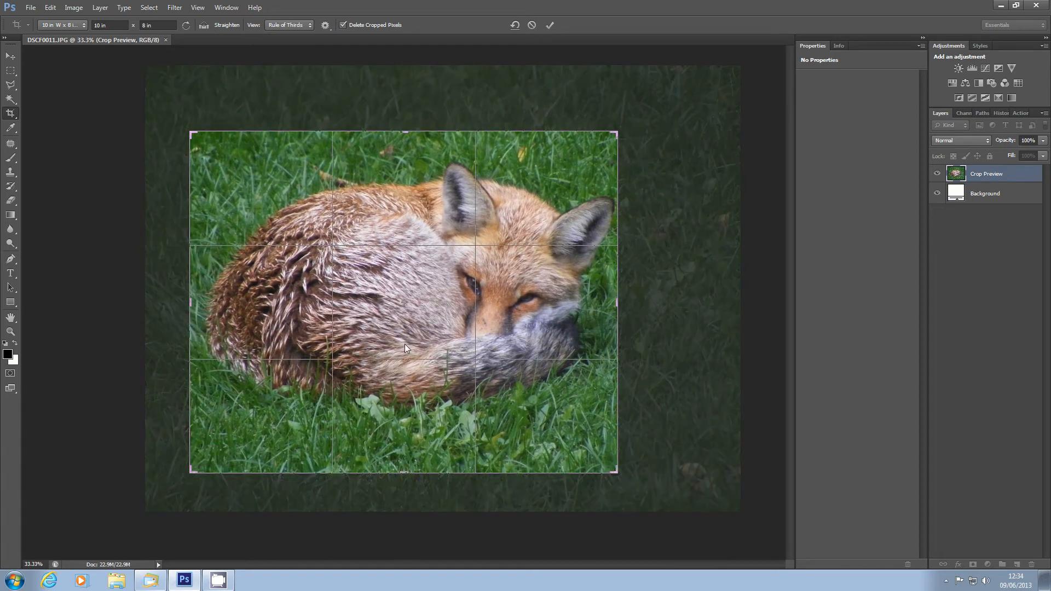
pyautogui.moveTo(409, 344); pyautogui.dragTo(405, 350)
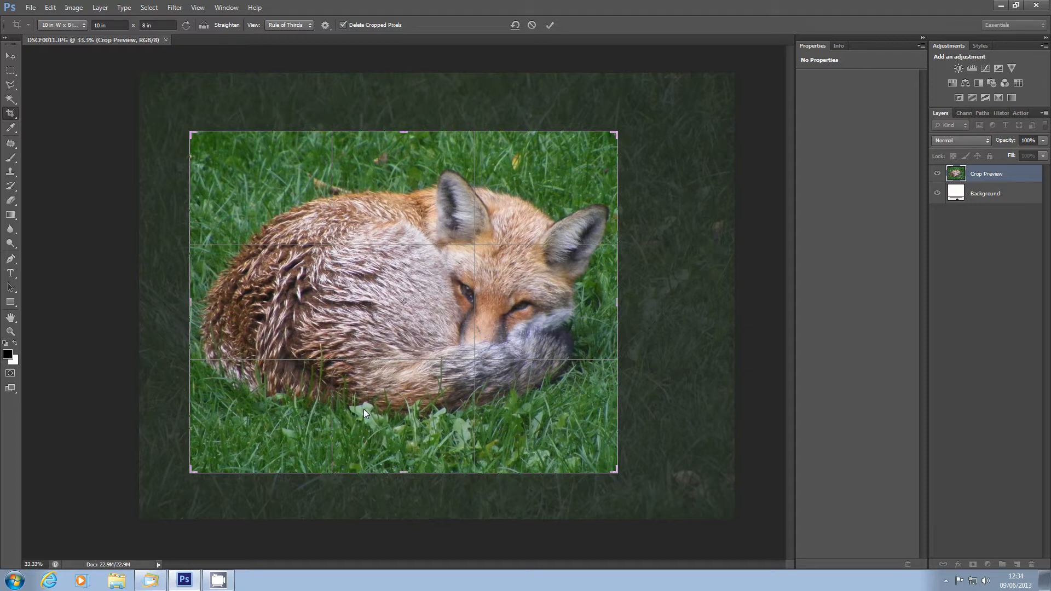
pyautogui.press('Return')
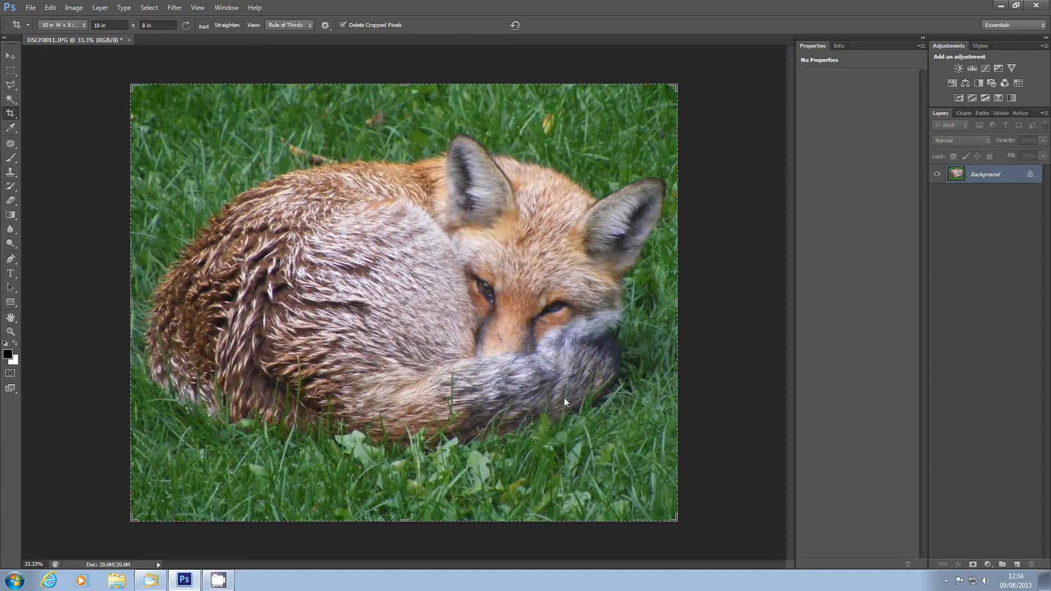
# Step: Start a Levels adjustment on the cropped photo and set the RGB black input level to 35
pyautogui.click(75, 9)
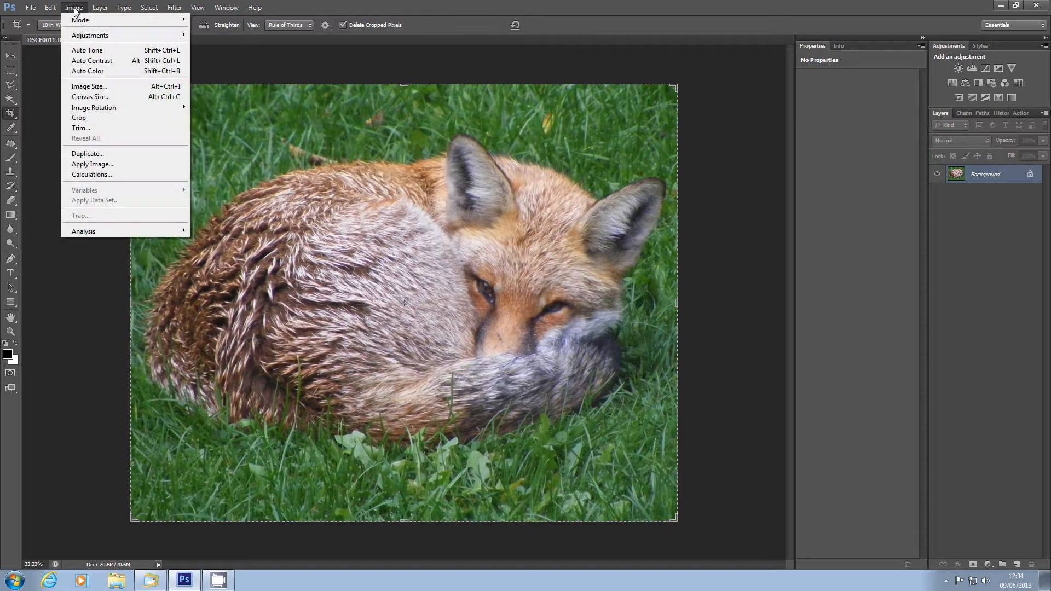
pyautogui.moveTo(91, 37)
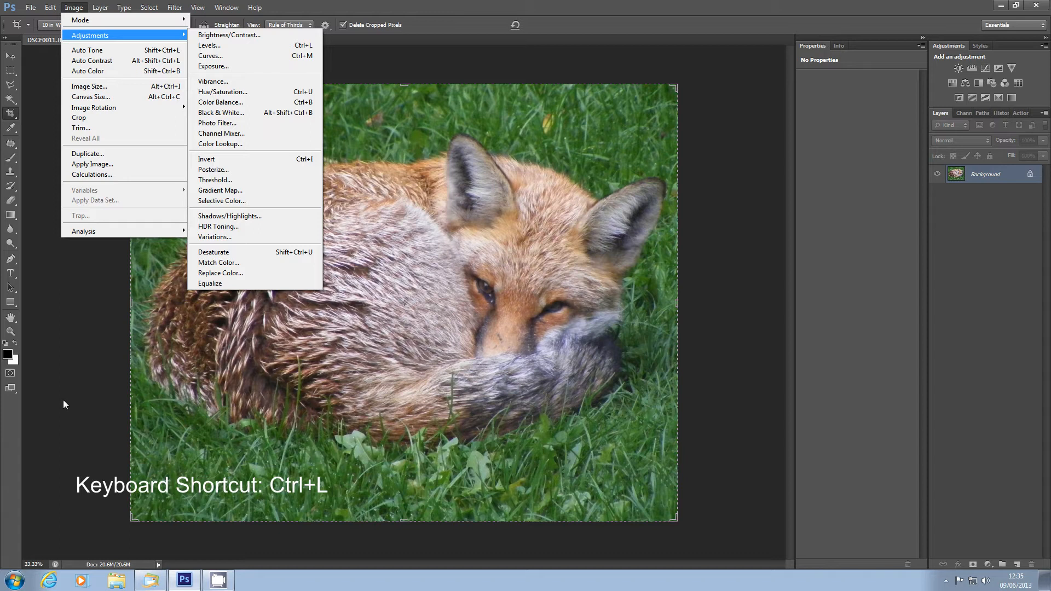
pyautogui.click(70, 382)
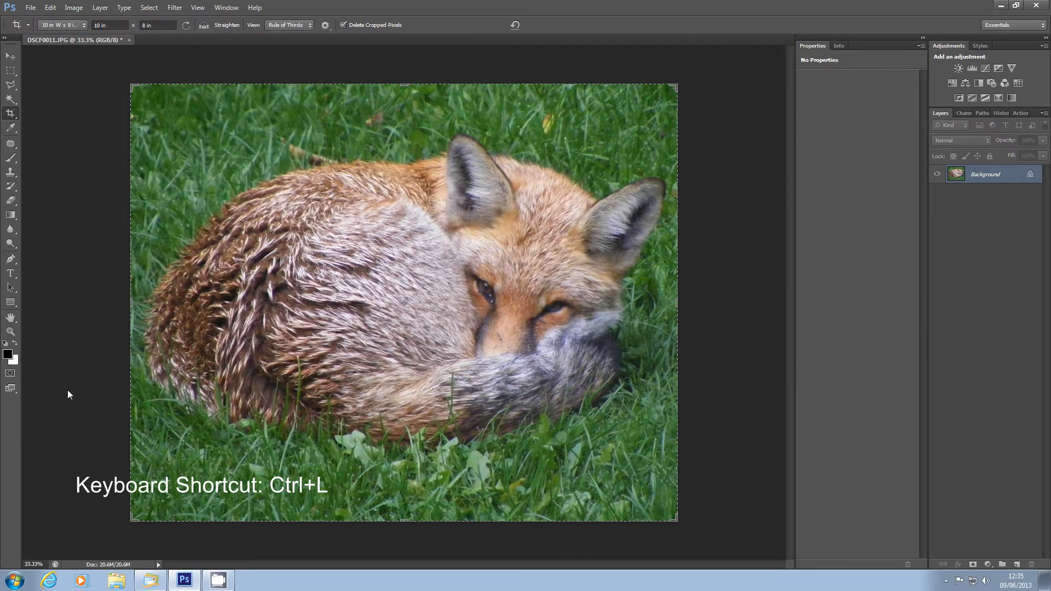
pyautogui.hotkey('ctrl', 'l')
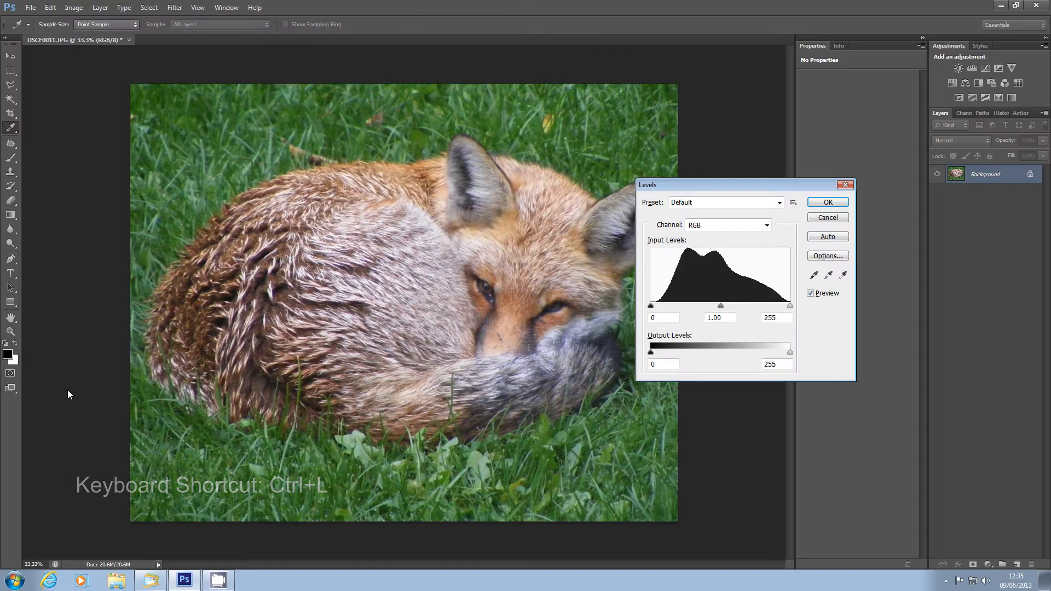
pyautogui.moveTo(721, 186)
pyautogui.mouseDown()
pyautogui.moveTo(708, 198)
pyautogui.moveTo(727, 202)
pyautogui.mouseUp()
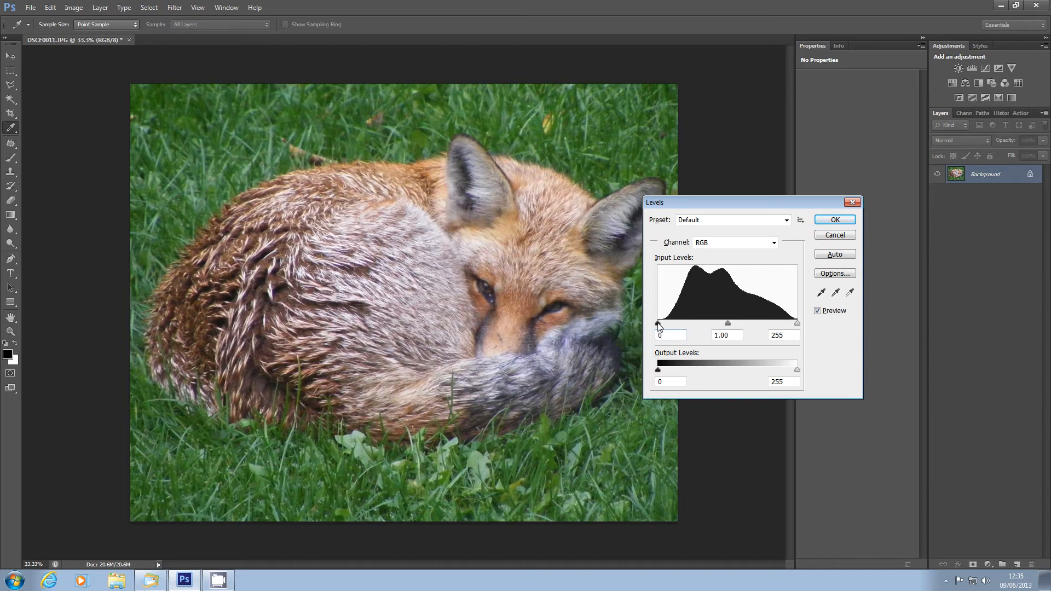
pyautogui.moveTo(658, 323); pyautogui.dragTo(695, 325)
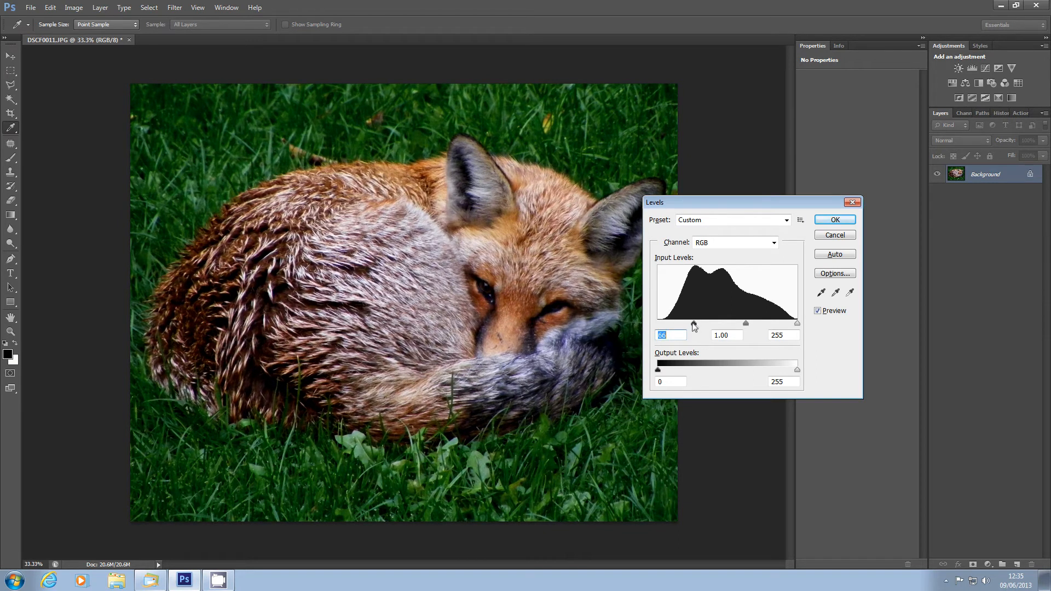
pyautogui.moveTo(694, 324); pyautogui.dragTo(678, 325)
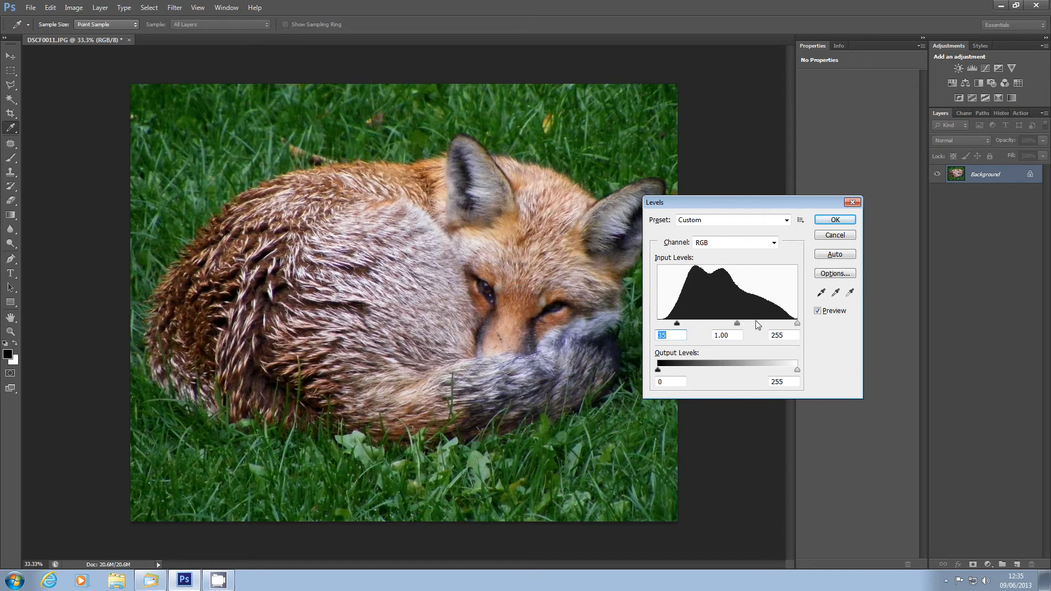
# Step: Set the white input level of the RGB channel to 230
pyautogui.click(796, 325)
pyautogui.moveTo(798, 327); pyautogui.dragTo(774, 326)
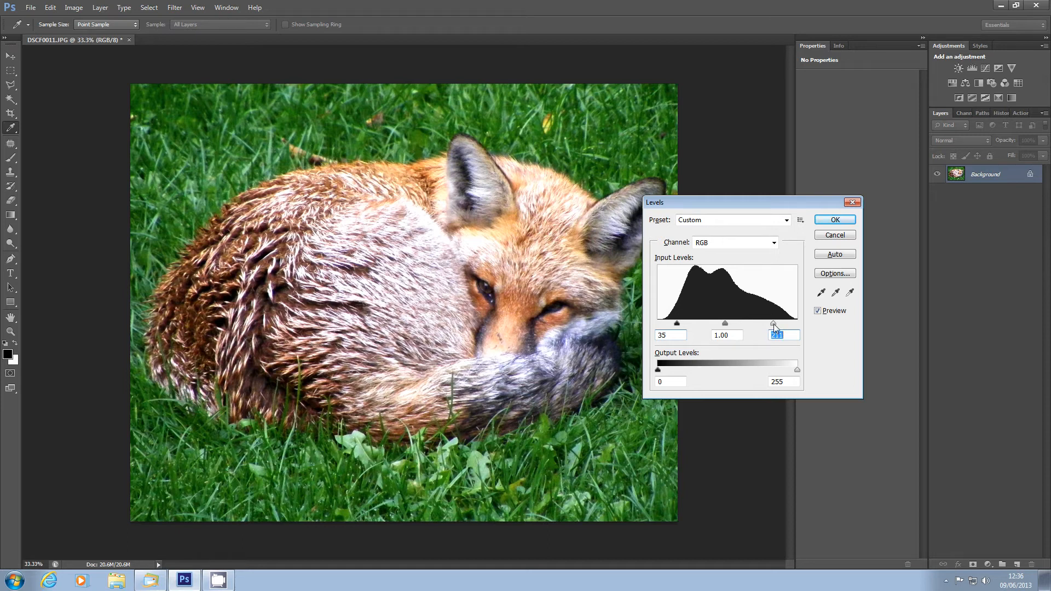
pyautogui.moveTo(772, 324); pyautogui.dragTo(784, 324)
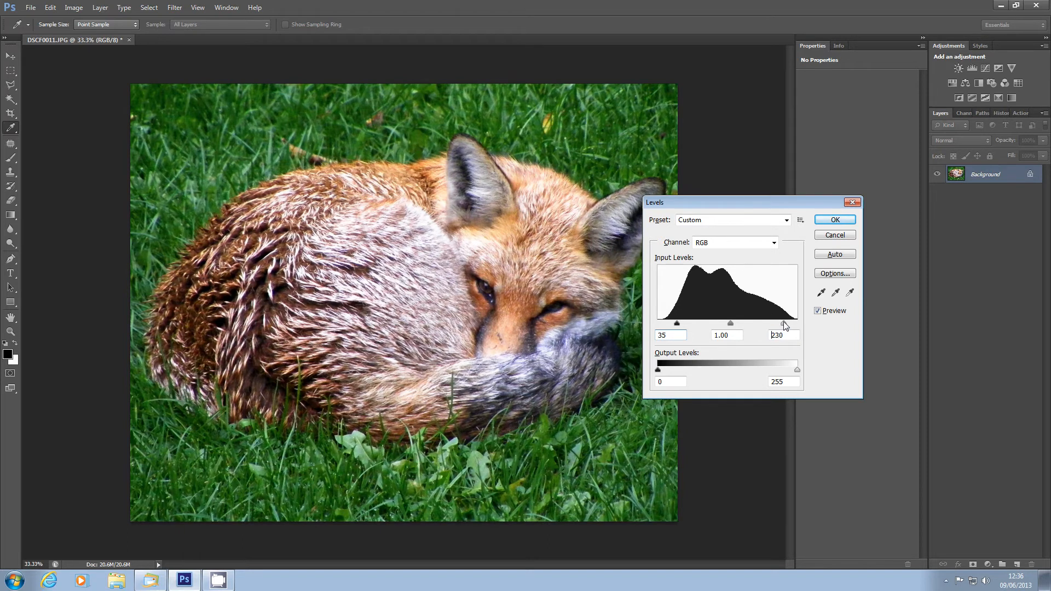
pyautogui.click(784, 323)
# Step: Darken the midtones to an input level of about 0.82 and apply the Levels adjustment
pyautogui.moveTo(732, 326)
pyautogui.mouseDown()
pyautogui.moveTo(709, 326)
pyautogui.moveTo(749, 326)
pyautogui.moveTo(739, 326)
pyautogui.mouseUp()
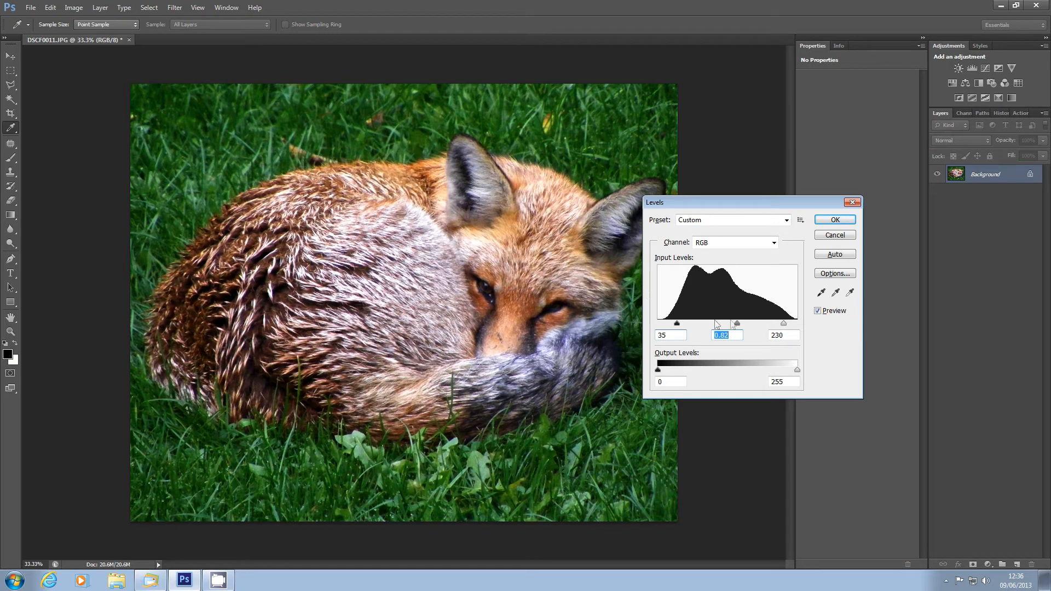
pyautogui.moveTo(737, 324); pyautogui.dragTo(736, 324)
pyautogui.click(835, 220)
pyautogui.press('c')
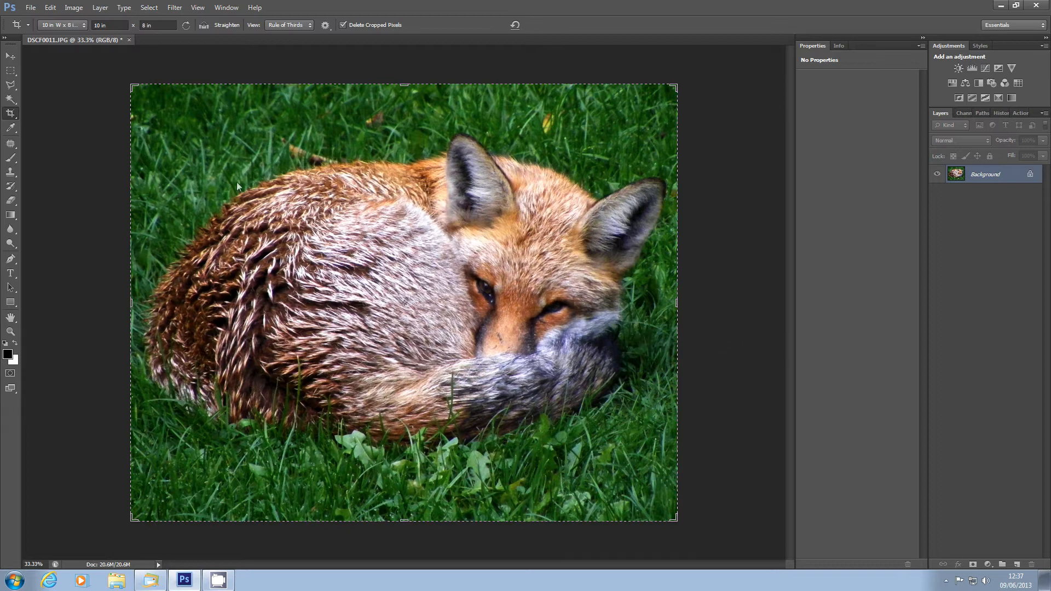
# Step: Start the Unsharp Mask filter and centre its preview on the fox's eye
pyautogui.click(174, 8)
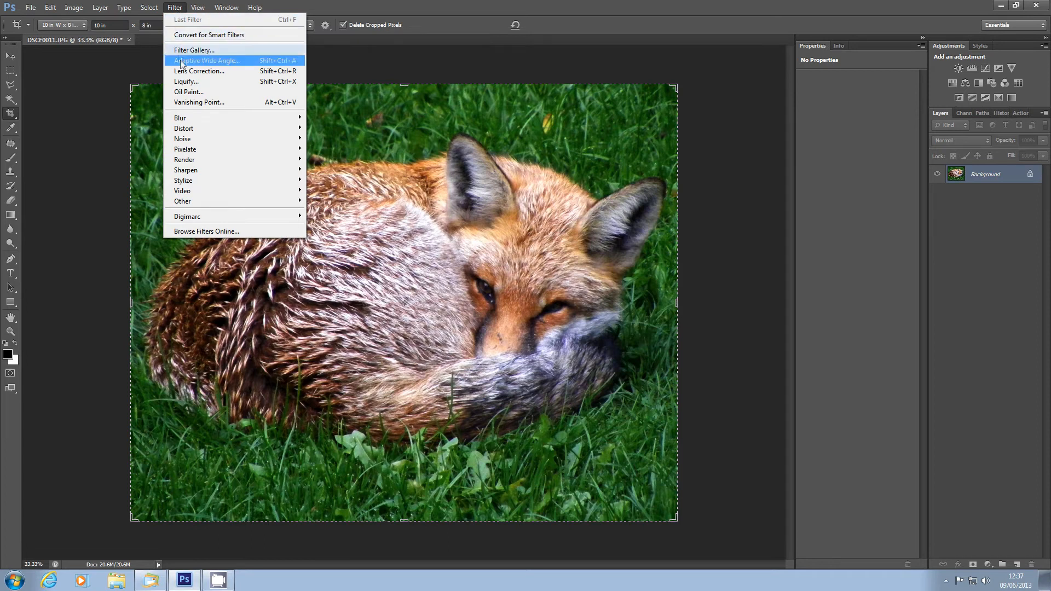
pyautogui.moveTo(186, 171)
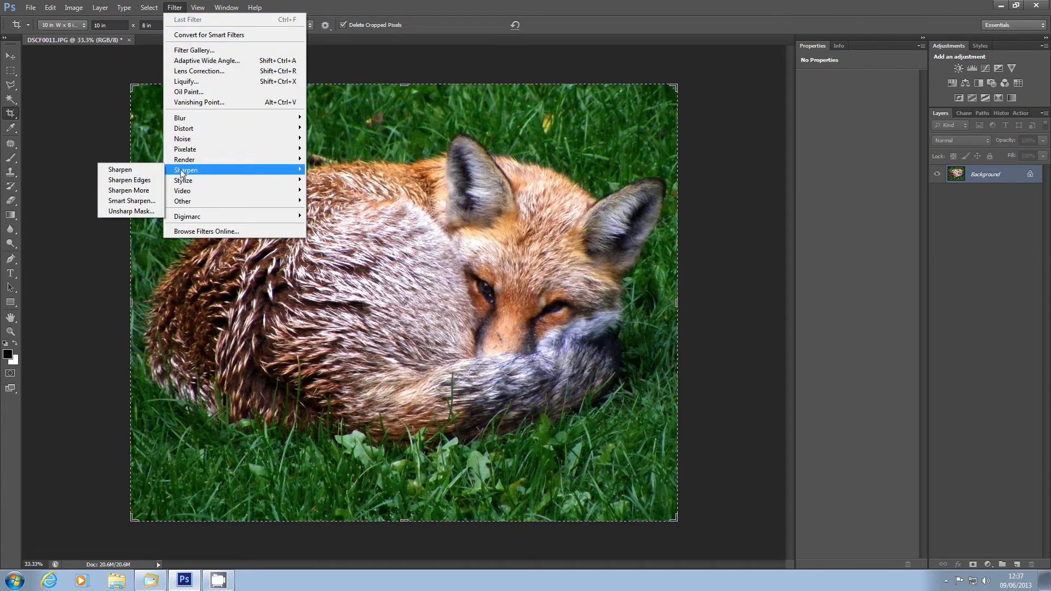
pyautogui.click(131, 211)
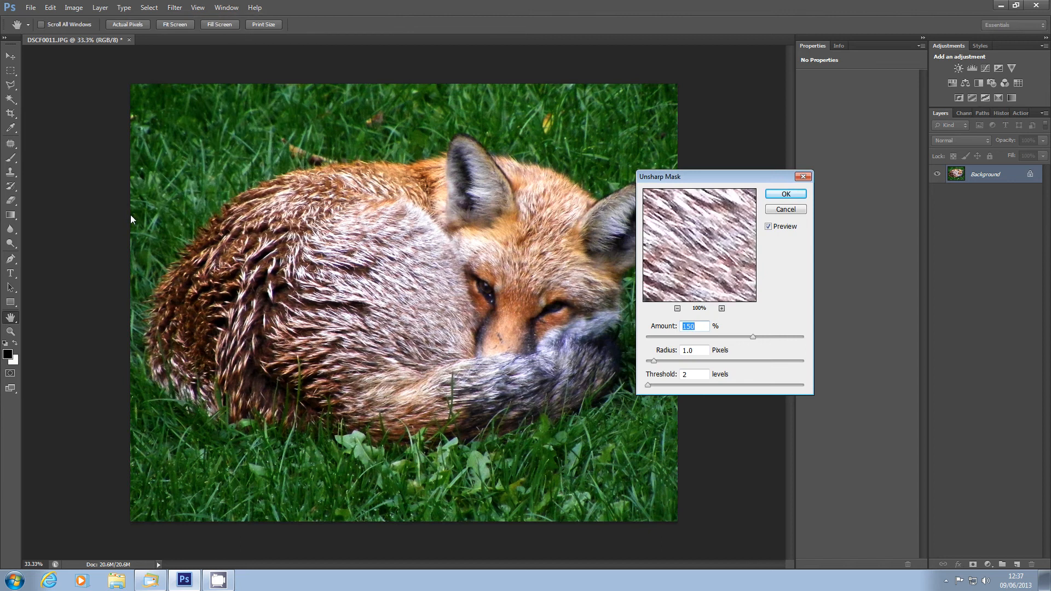
pyautogui.moveTo(722, 176); pyautogui.dragTo(728, 191)
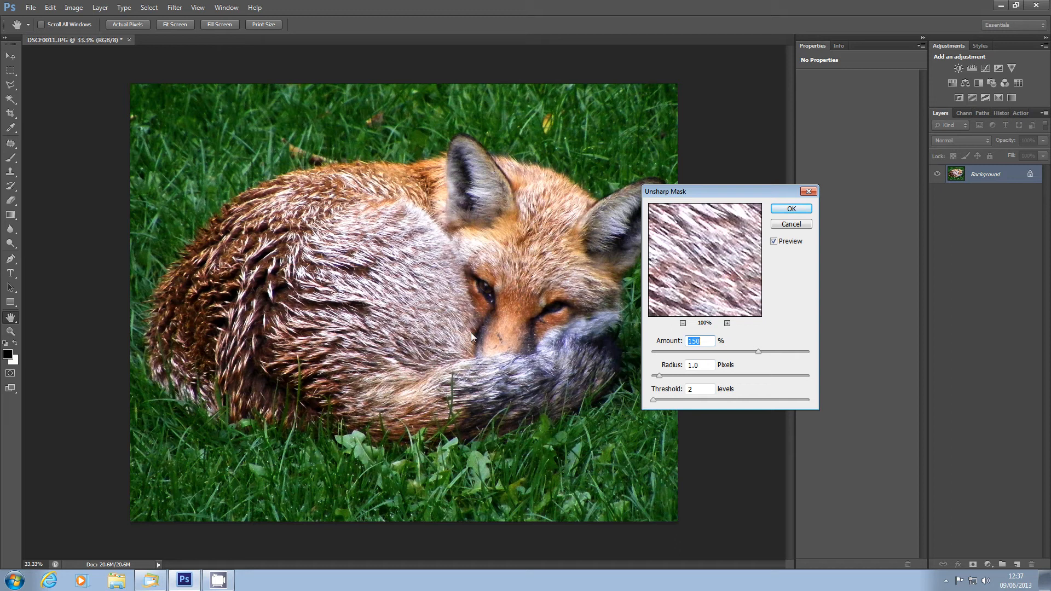
pyautogui.click(714, 268)
pyautogui.click(718, 267)
pyautogui.moveTo(718, 266); pyautogui.dragTo(671, 277)
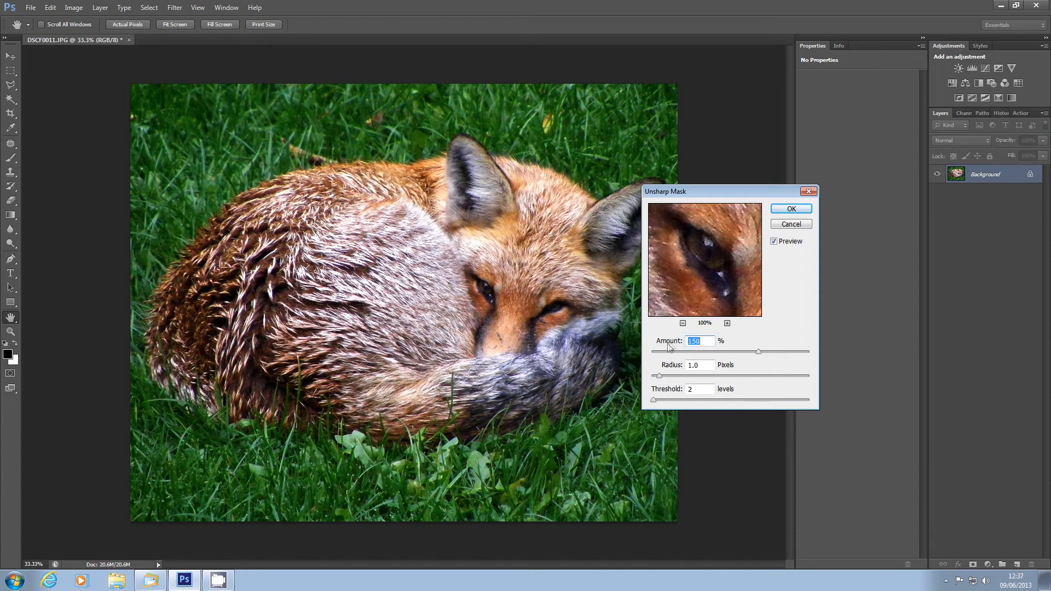
# Step: Compare minimum and maximum sharpening, then apply Unsharp Mask with an amount of about 150%, radius 1.0 pixels and threshold 2 levels
pyautogui.moveTo(758, 352); pyautogui.dragTo(652, 356)
pyautogui.moveTo(653, 354); pyautogui.dragTo(816, 356)
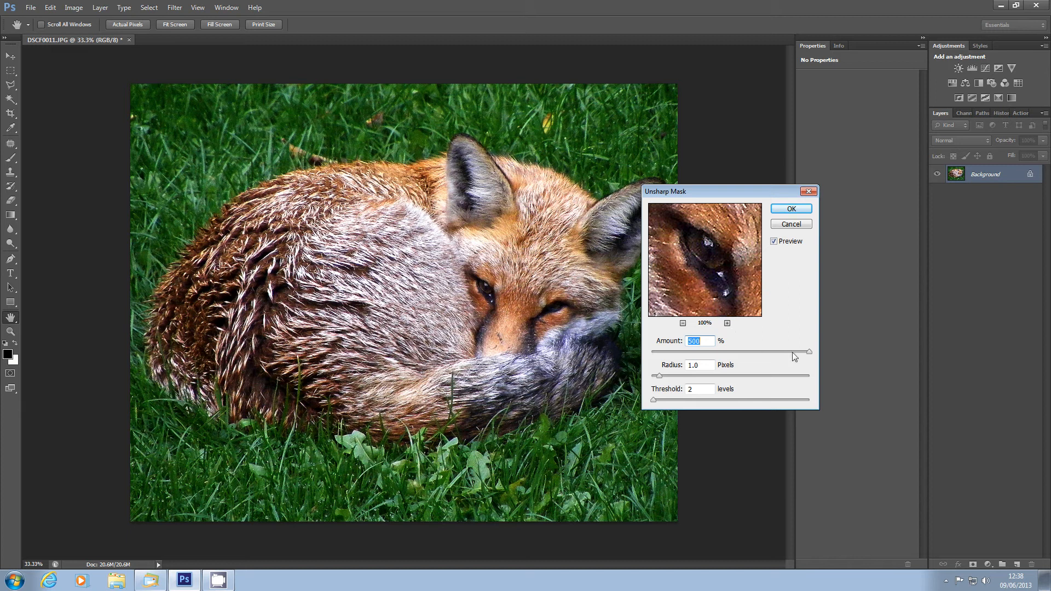
pyautogui.moveTo(809, 353); pyautogui.dragTo(761, 353)
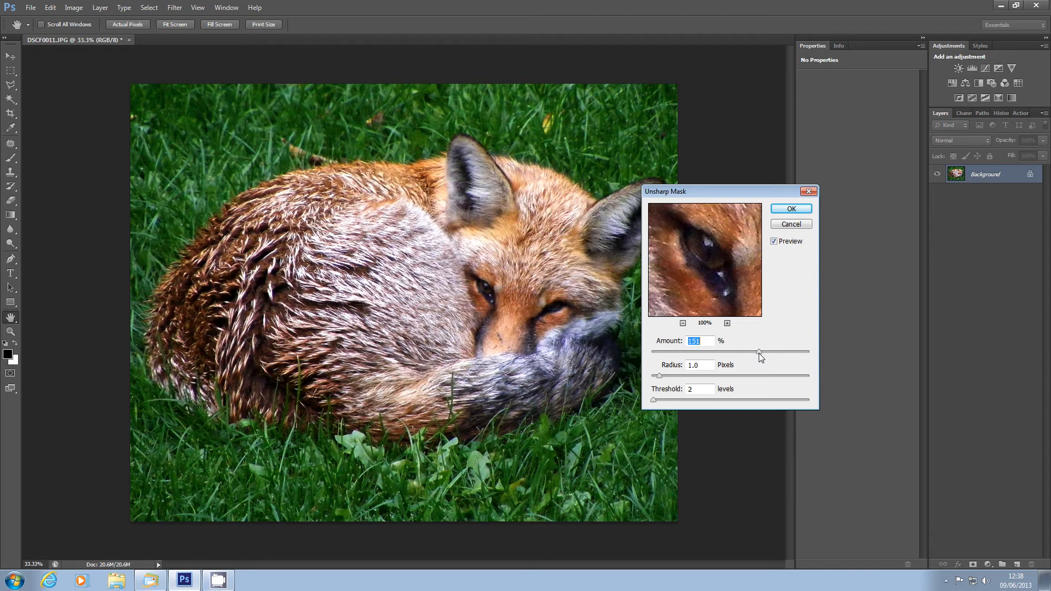
pyautogui.moveTo(760, 352); pyautogui.dragTo(758, 353)
pyautogui.click(791, 209)
pyautogui.press('c')
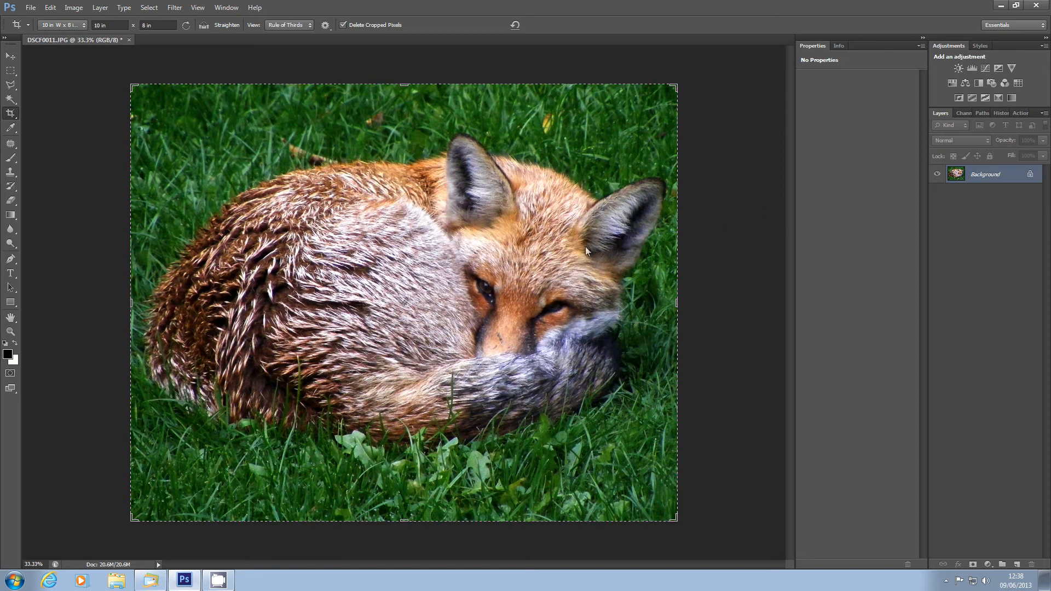
# Step: Save the edited photo as a new JPEG named Fox 011 in the Nov2012 folder
pyautogui.click(31, 10)
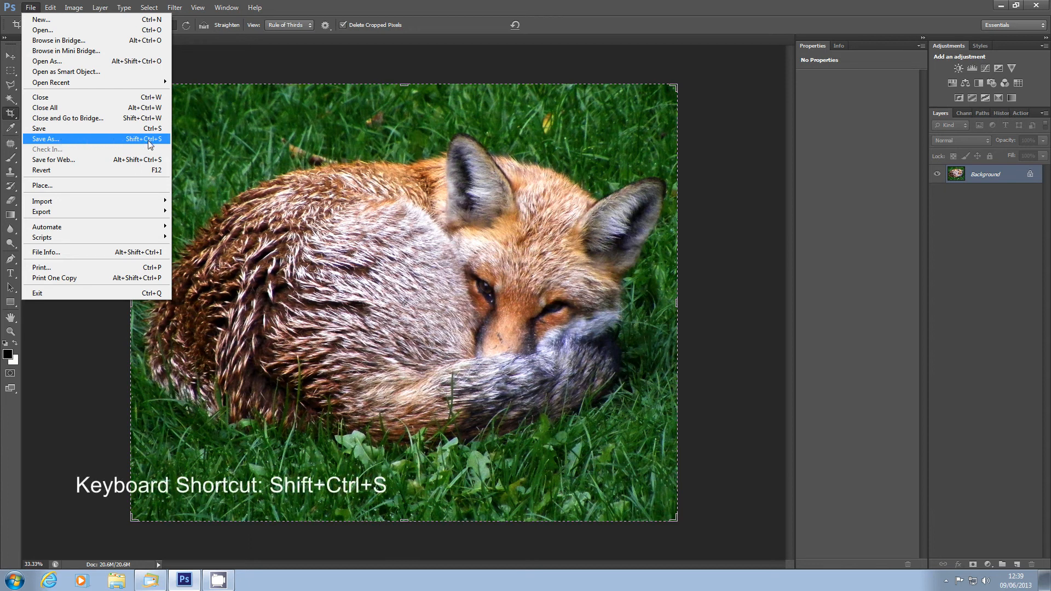
pyautogui.click(100, 382)
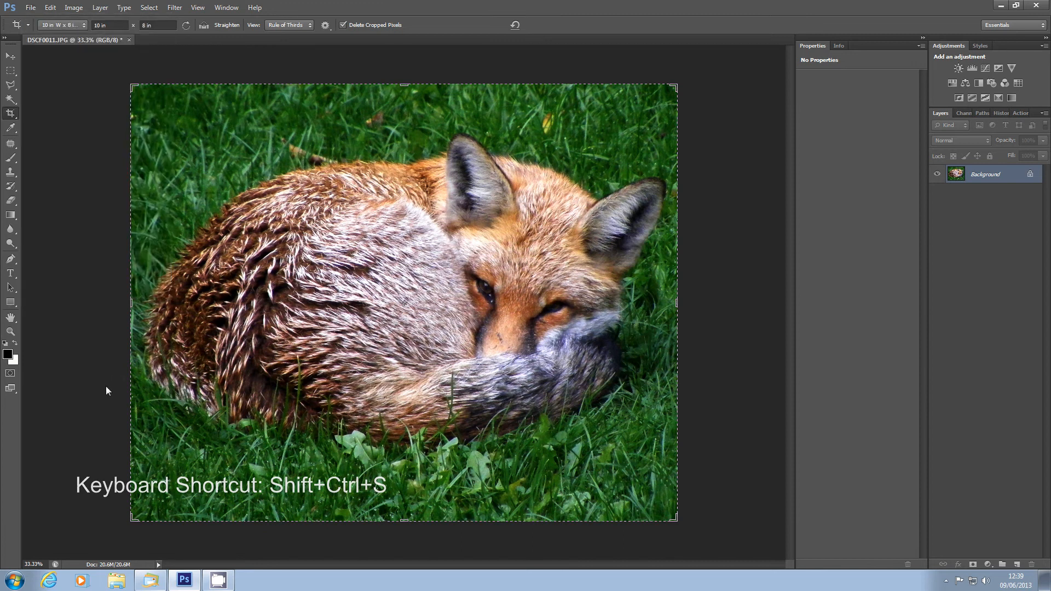
pyautogui.hotkey('shift', 'ctrl', 's')
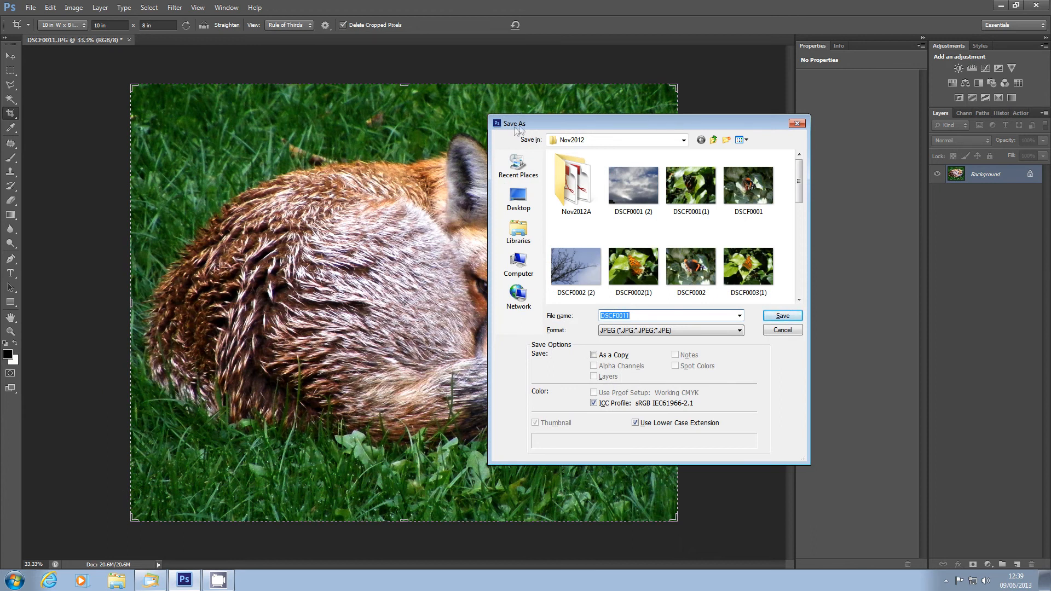
pyautogui.click(620, 319)
pyautogui.moveTo(618, 318); pyautogui.dragTo(597, 321)
pyautogui.write('Fox')
pyautogui.click(783, 318)
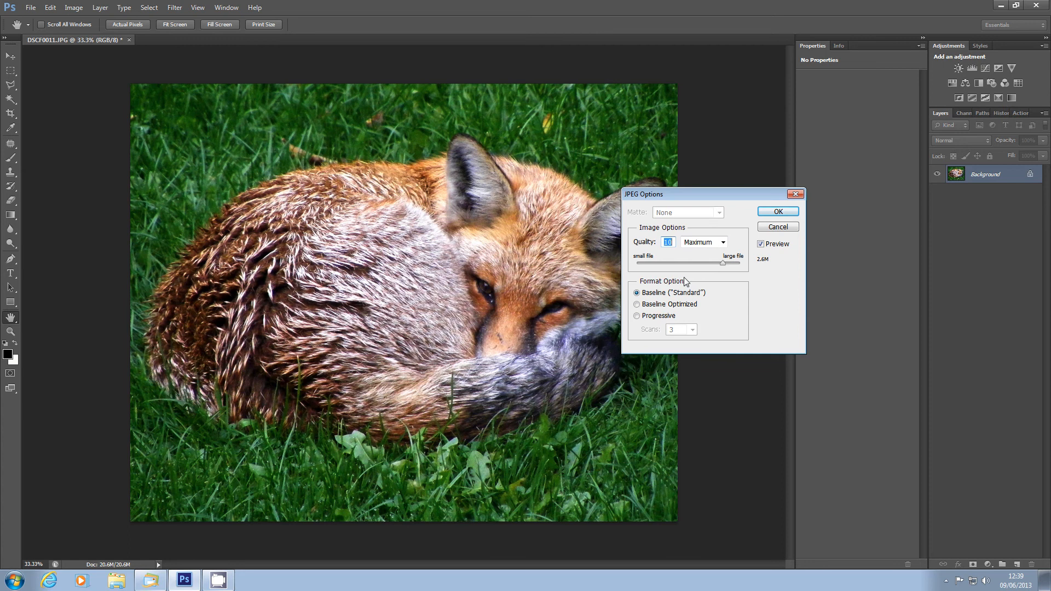
# Step: Set the JPEG quality close to the large-file end, keep the Baseline ("Standard") format and finish saving
pyautogui.moveTo(722, 263); pyautogui.dragTo(637, 263)
pyautogui.moveTo(641, 267); pyautogui.dragTo(748, 267)
pyautogui.moveTo(741, 266); pyautogui.dragTo(735, 268)
pyautogui.click(779, 214)
pyautogui.press('c')
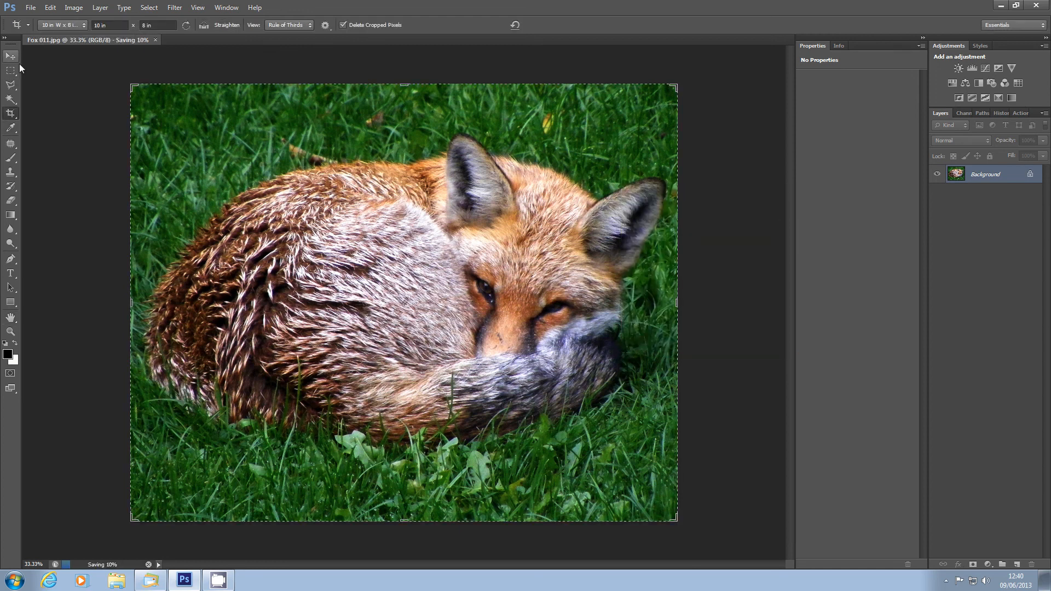